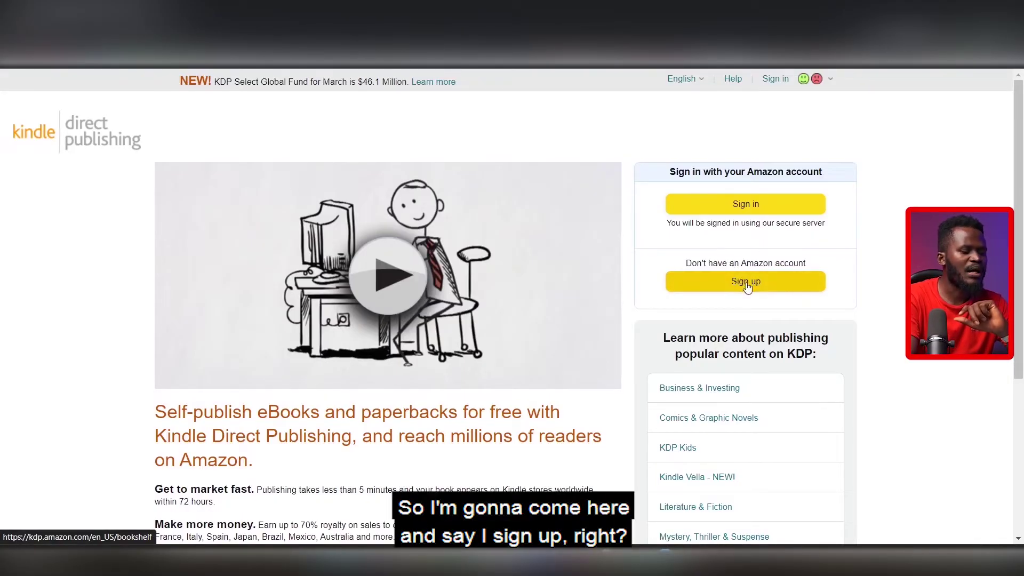
Step: Start sign-up and open the blank Create your KDP account form
click(746, 286)
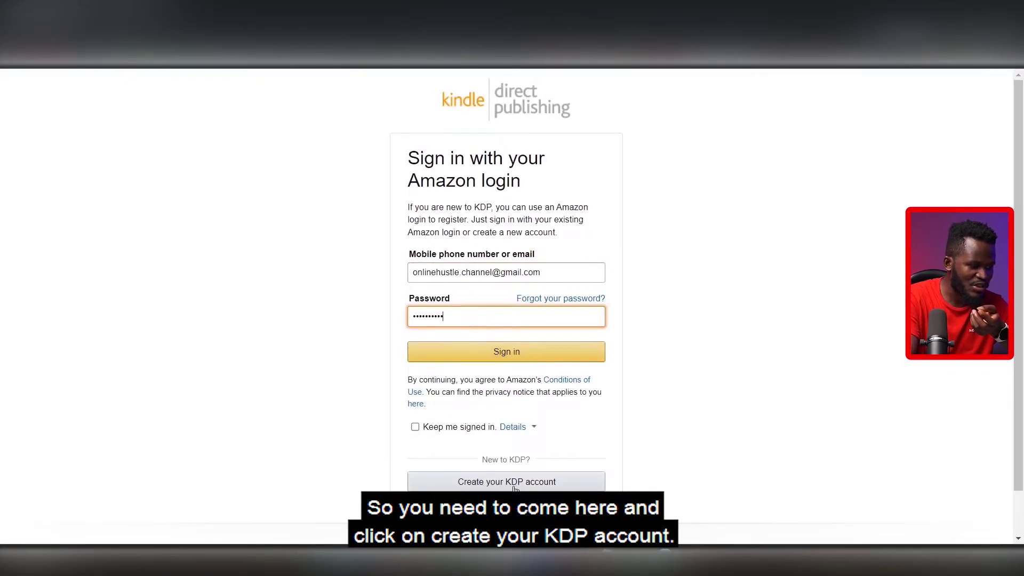
click(544, 482)
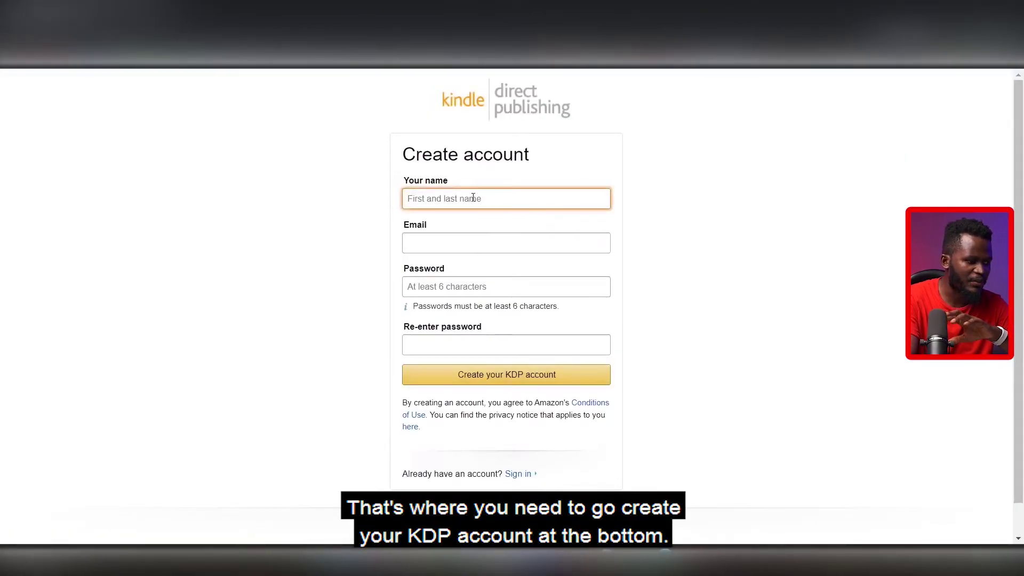
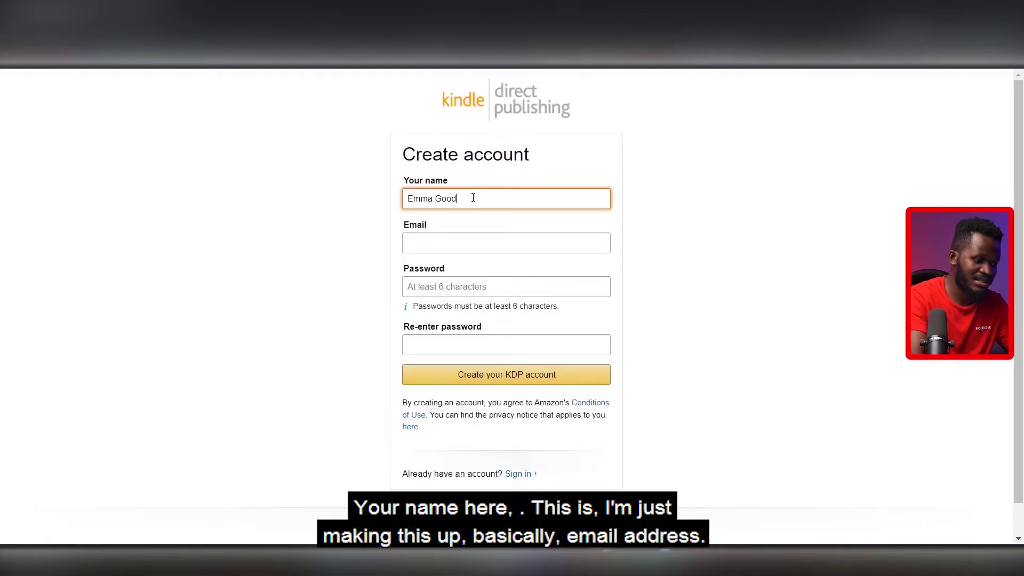
Step: Enter the user's name and e-mail address, adding a missing dot to the address
click(473, 244)
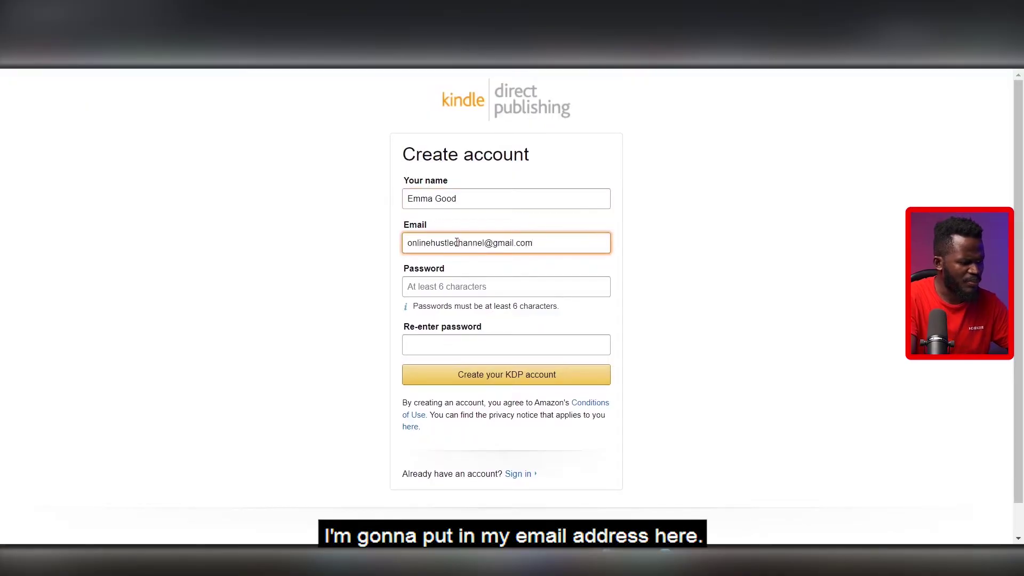
click(455, 242)
text(.)
click(646, 265)
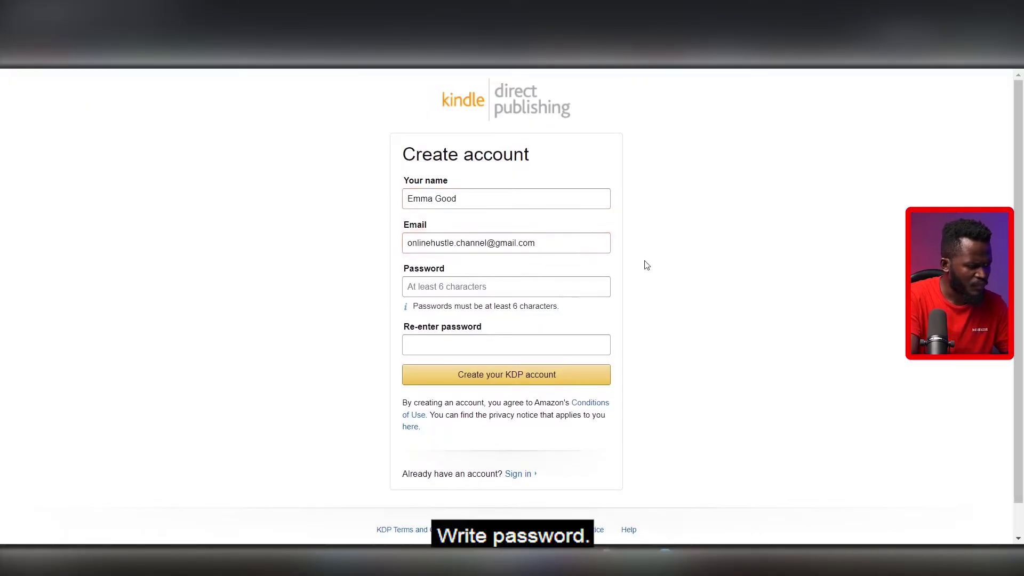
Step: Enter and confirm the account password, then submit the new KDP account
click(507, 289)
text(••)
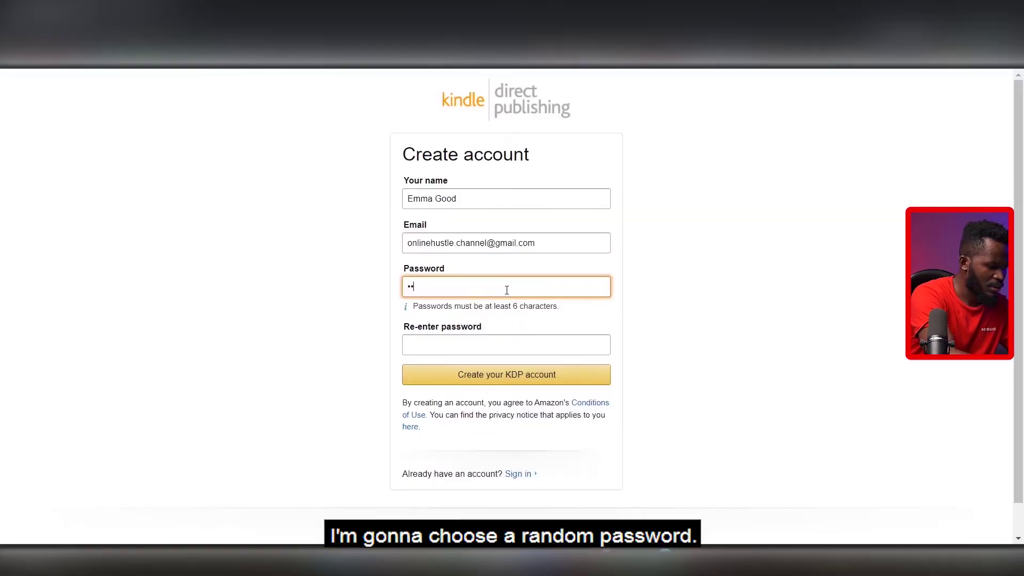
text(••••••)
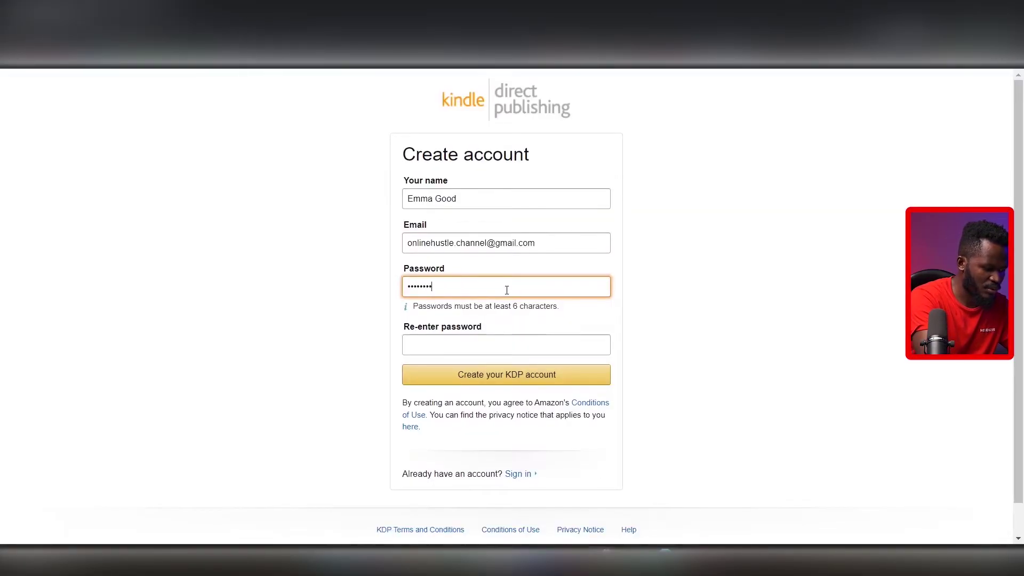
text(•)
key(Tab)
text(••••••••••)
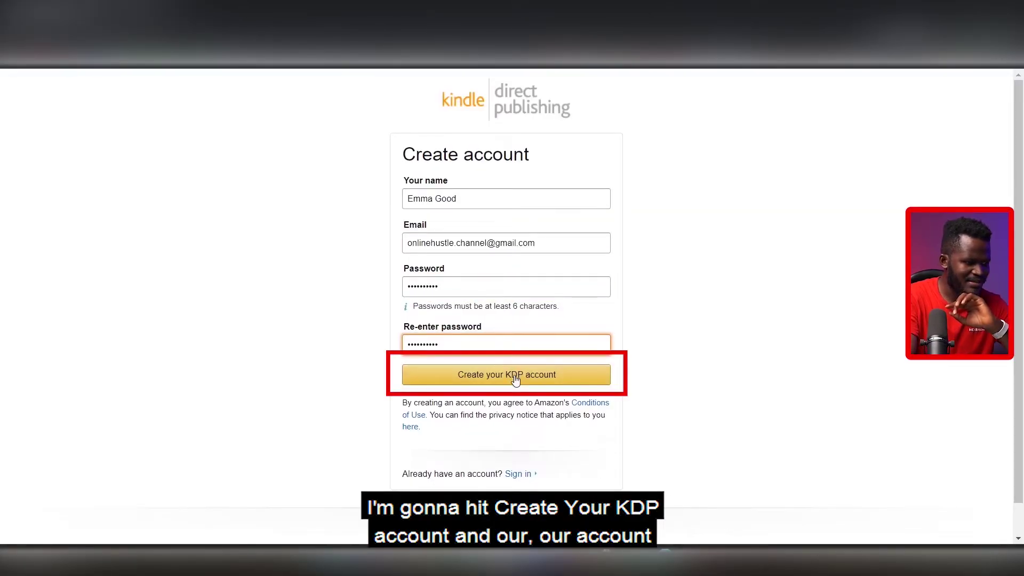
click(515, 378)
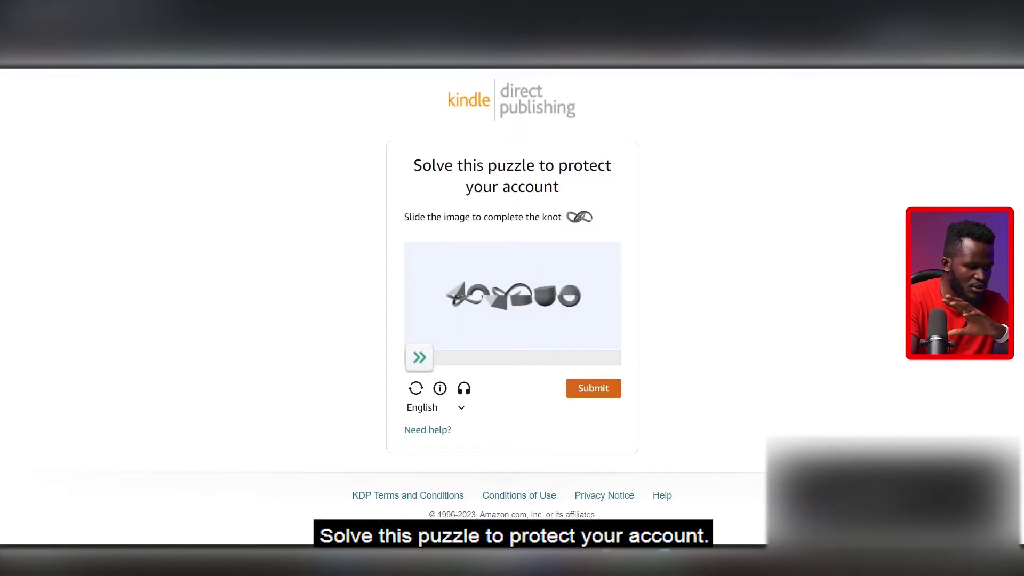
Step: Solve the slider puzzle by sliding the piece to complete the cube, and submit
drag(419, 357, 527, 358)
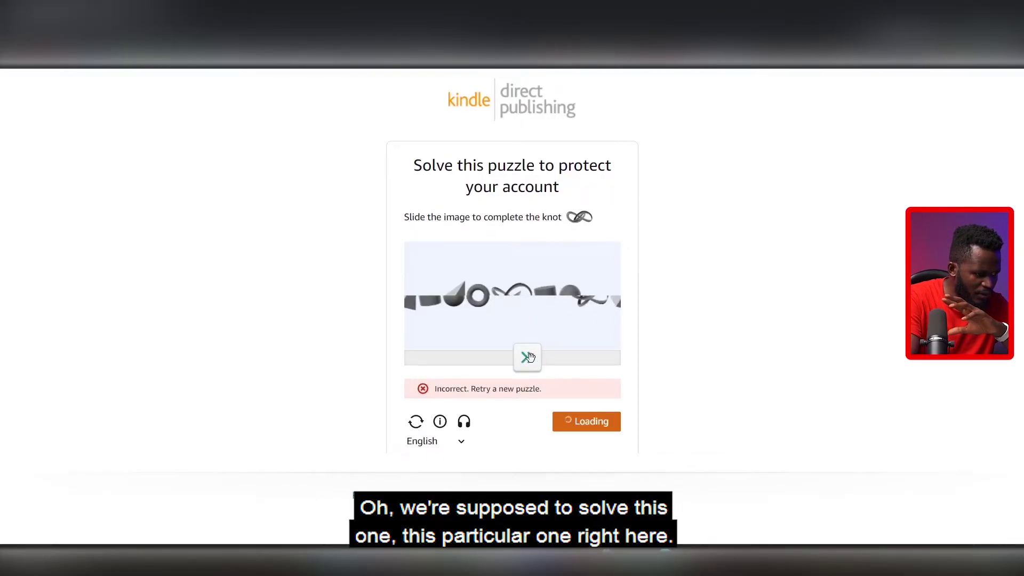
drag(530, 359, 479, 371)
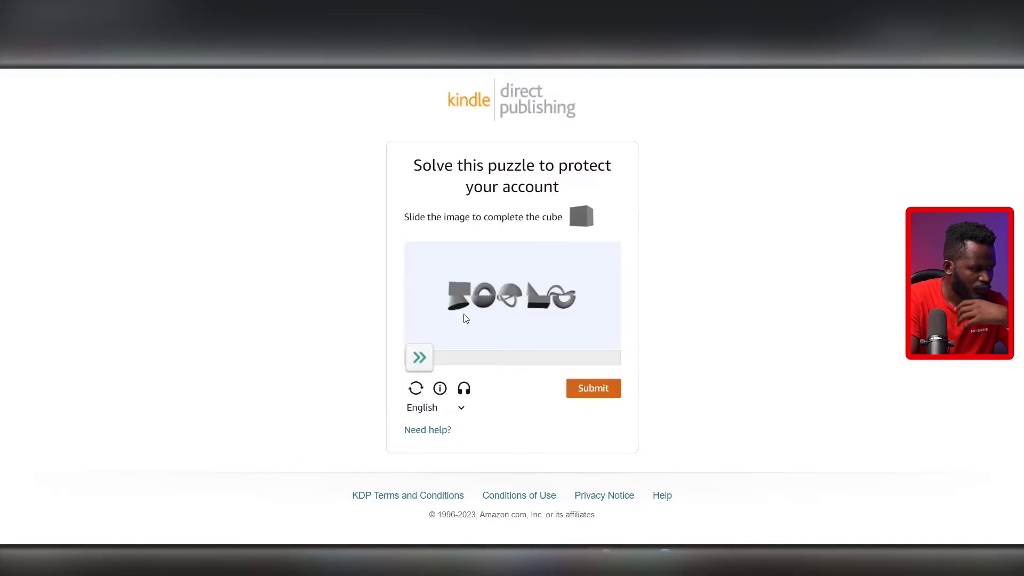
drag(420, 356, 542, 355)
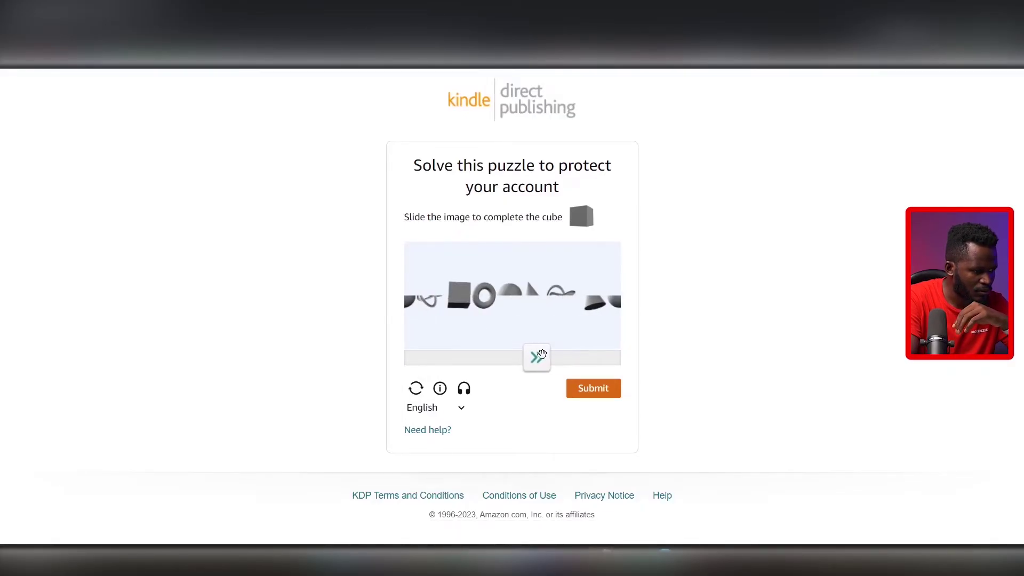
click(597, 392)
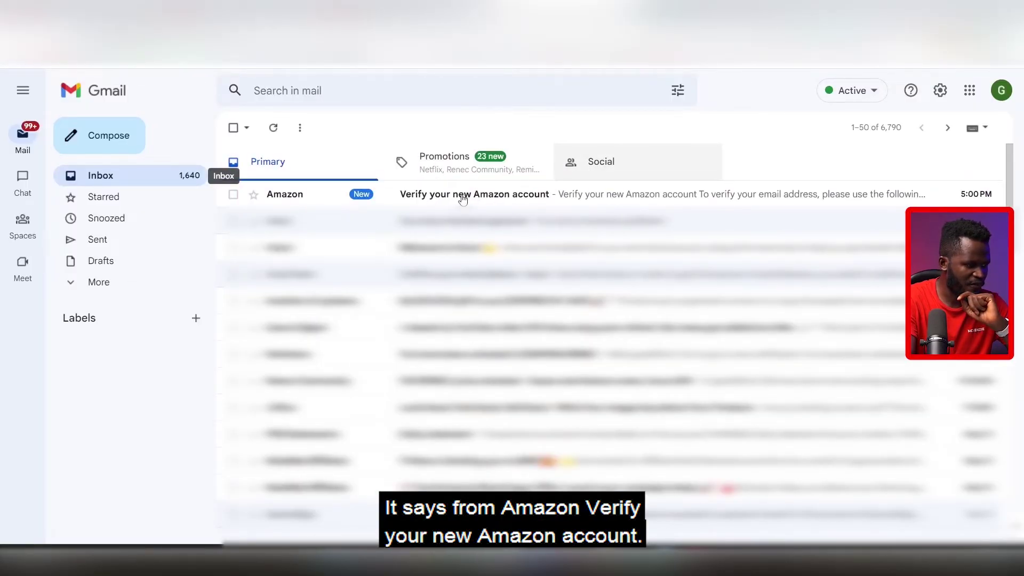
Step: Copy the one-time password from Amazon's verification email into KDP's OTP field
click(686, 199)
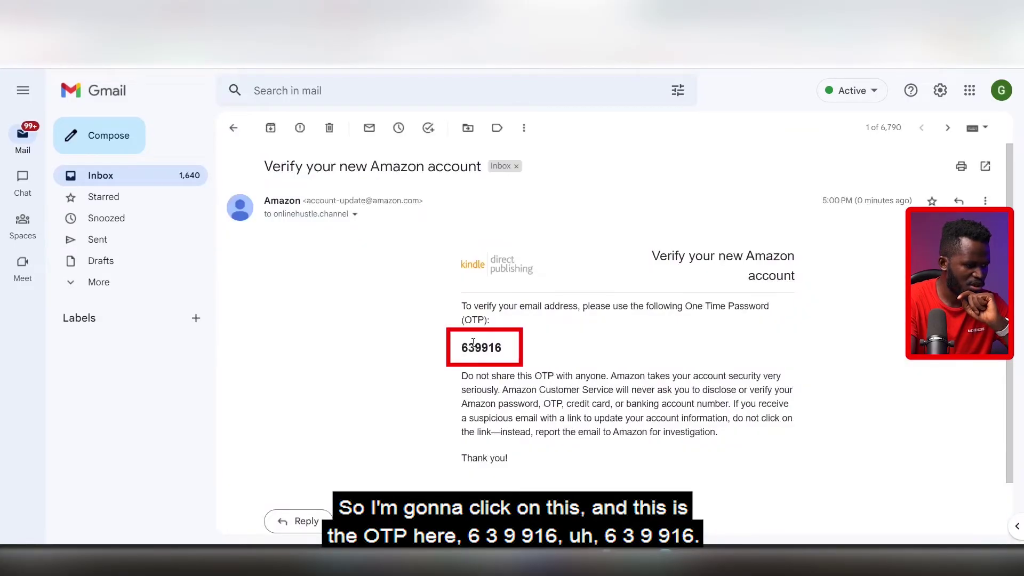
double_click(501, 349)
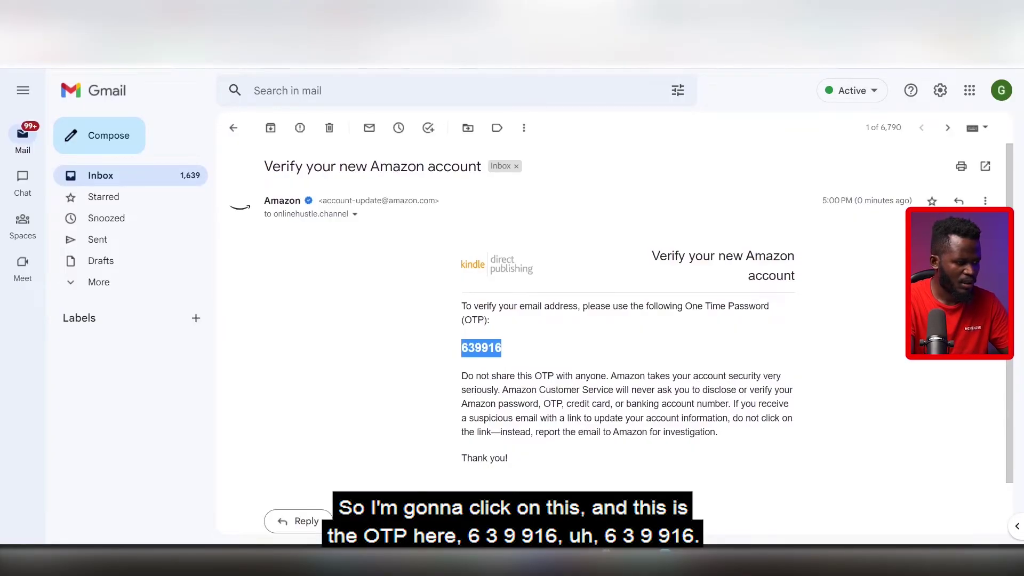
key(ctrl+Tab)
click(574, 264)
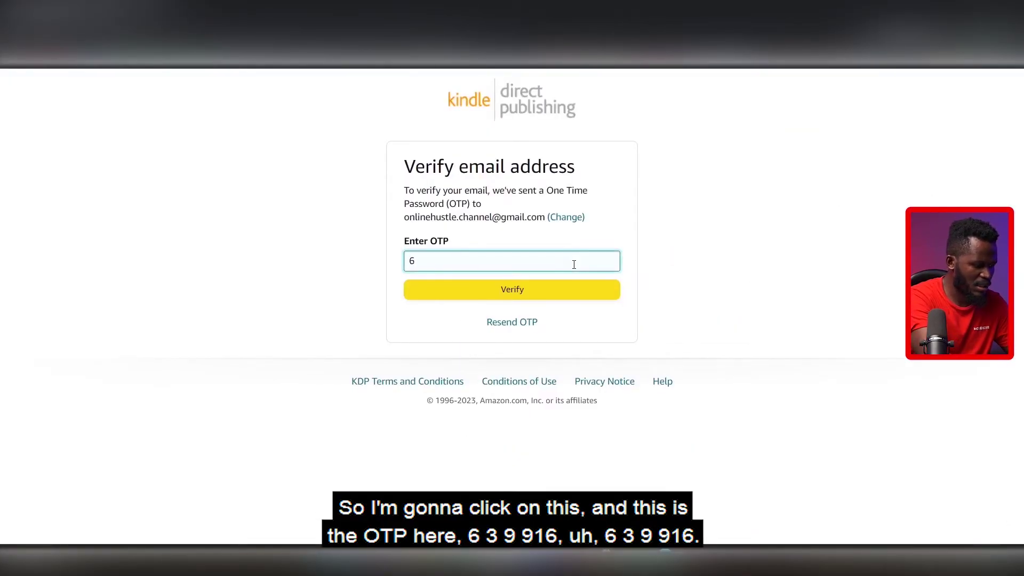
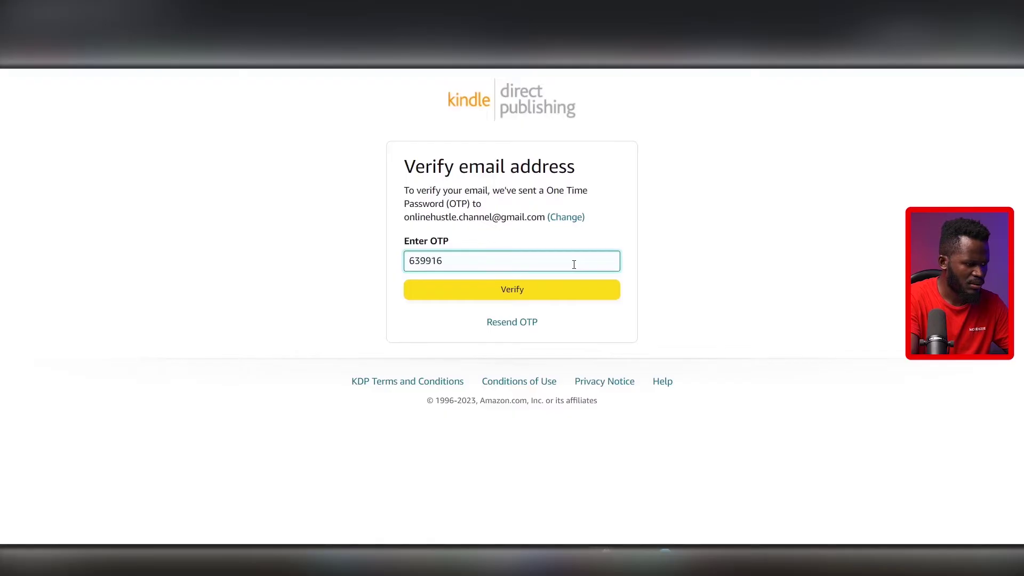
Step: Verify the email address with the entered one-time password
click(519, 290)
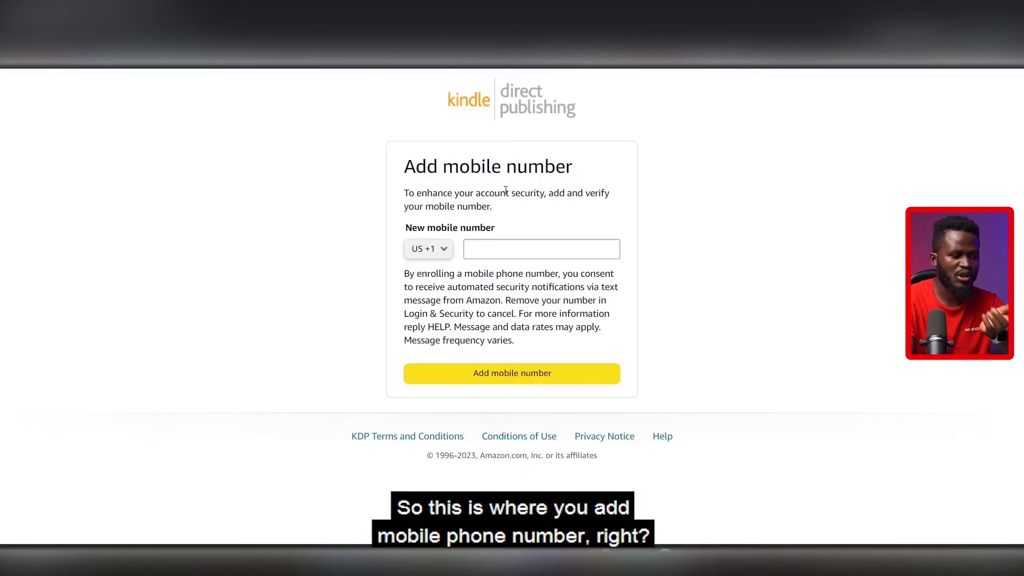
Step: Add the user's mobile number with the Nigeria +234 country code
click(427, 249)
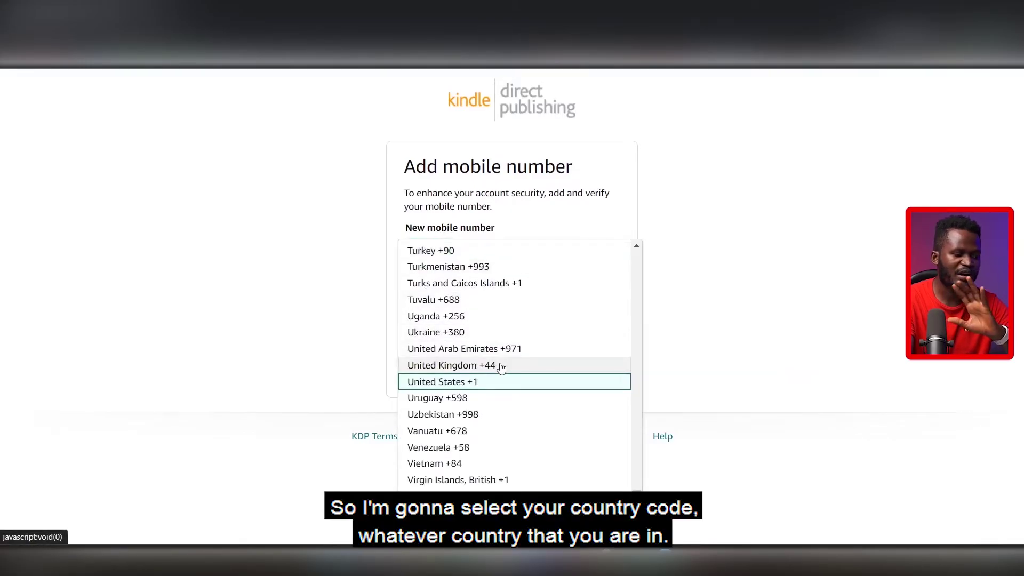
scroll(499, 368, down, 1)
scroll(499, 373, up, 4)
scroll(498, 375, up, 6)
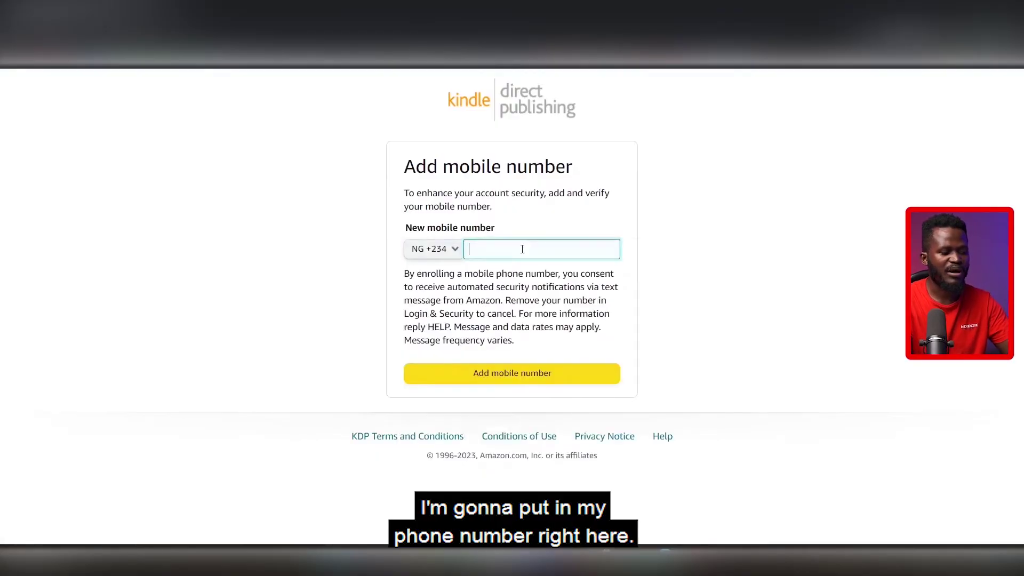
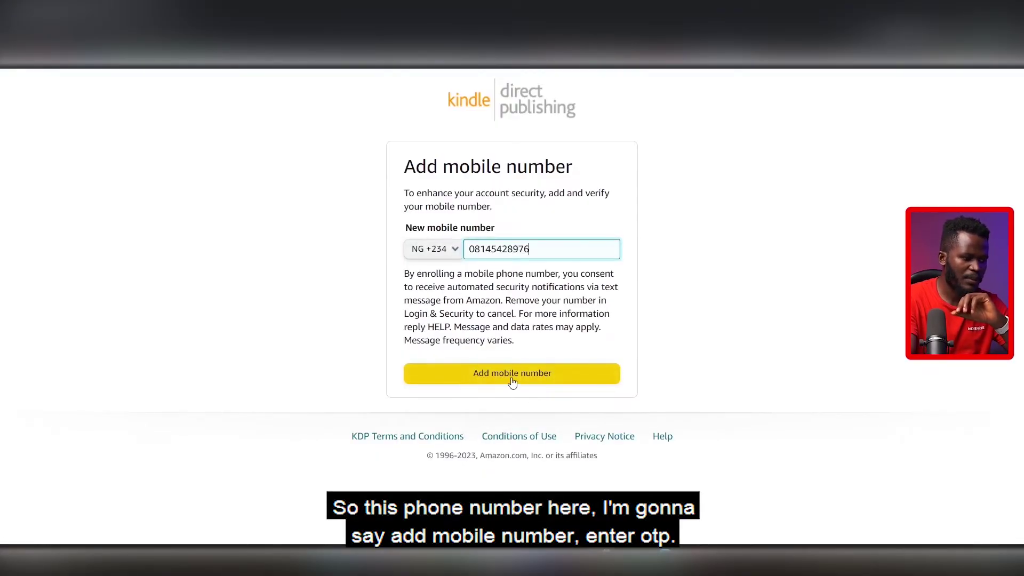
click(512, 375)
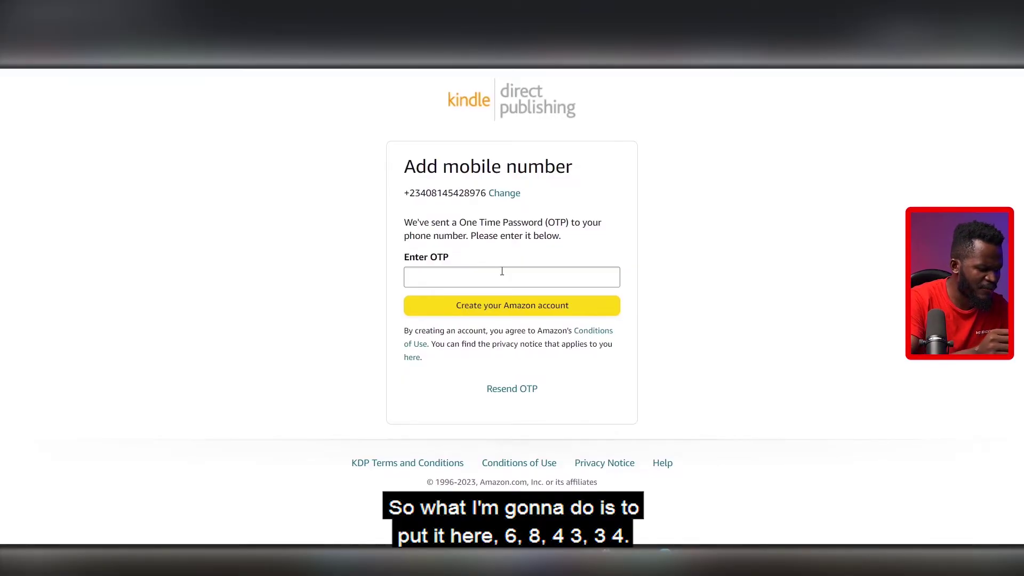
Step: Enter the texted one-time password and create the Amazon account
click(502, 272)
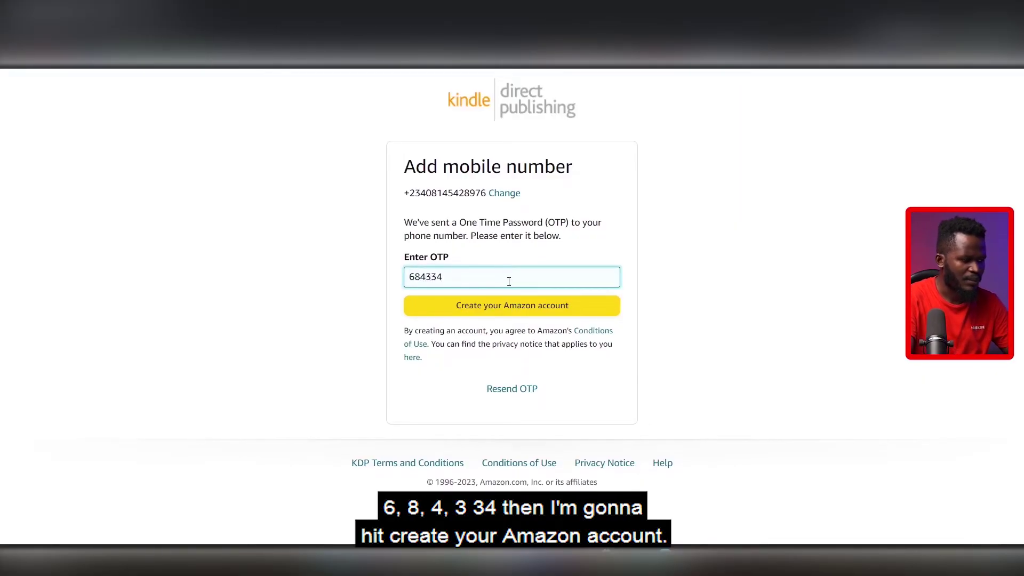
click(529, 314)
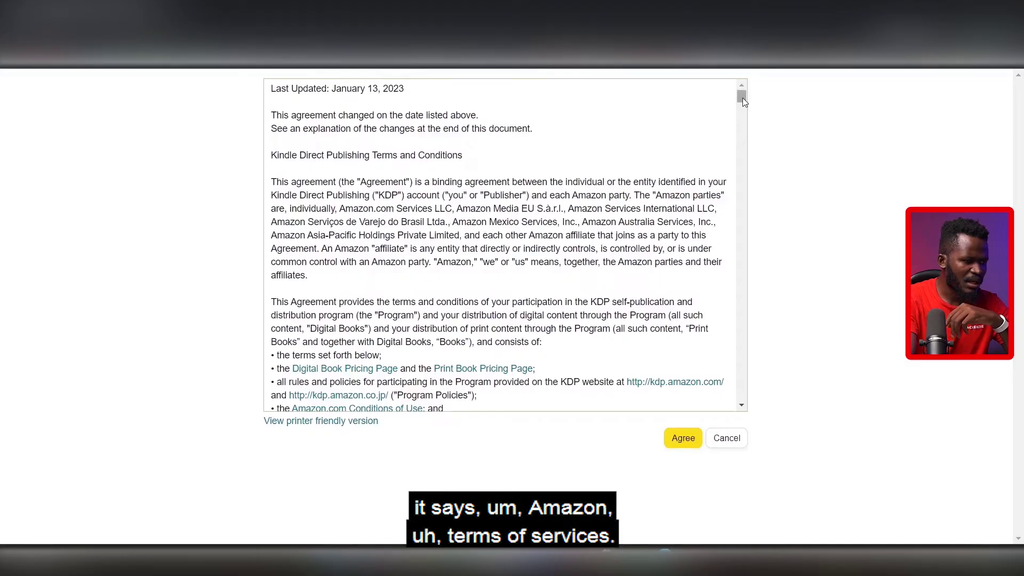
drag(742, 97, 753, 413)
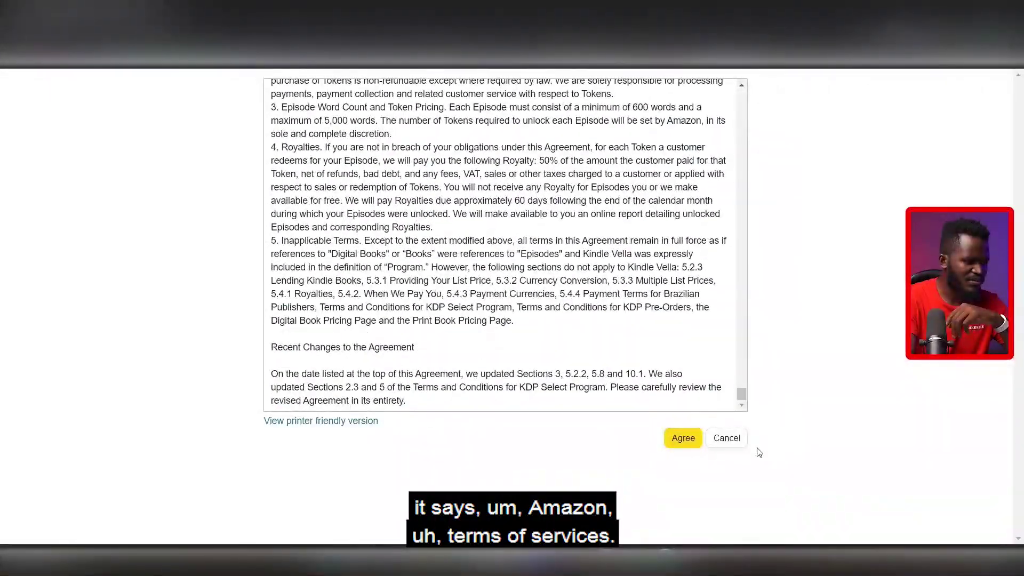
Step: Agree to the KDP terms and follow Update Now for the incomplete account information
click(684, 442)
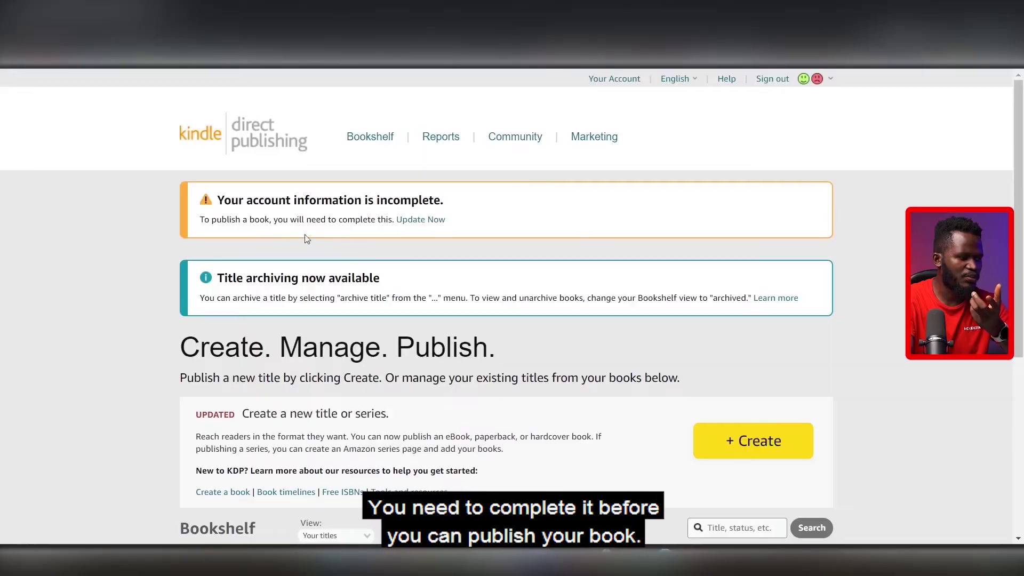
click(430, 222)
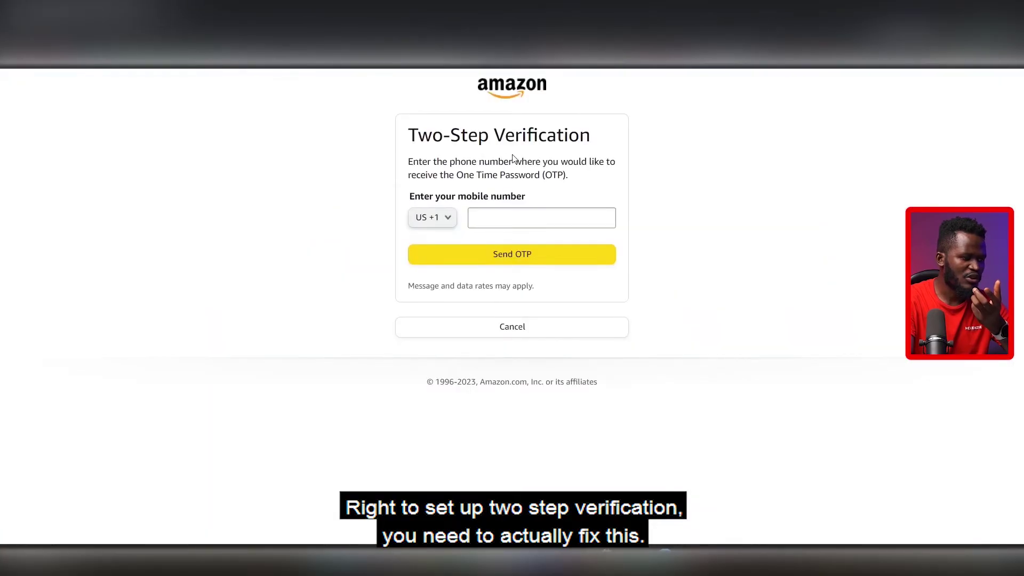
Step: Pass Two-Step Verification using the user's NG +234 mobile number and its texted code
click(456, 214)
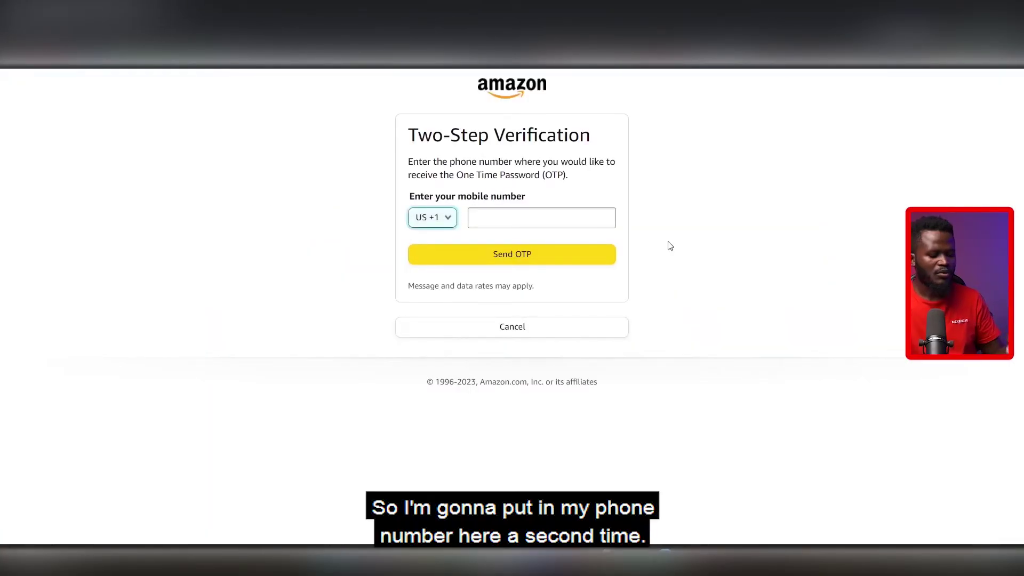
click(435, 217)
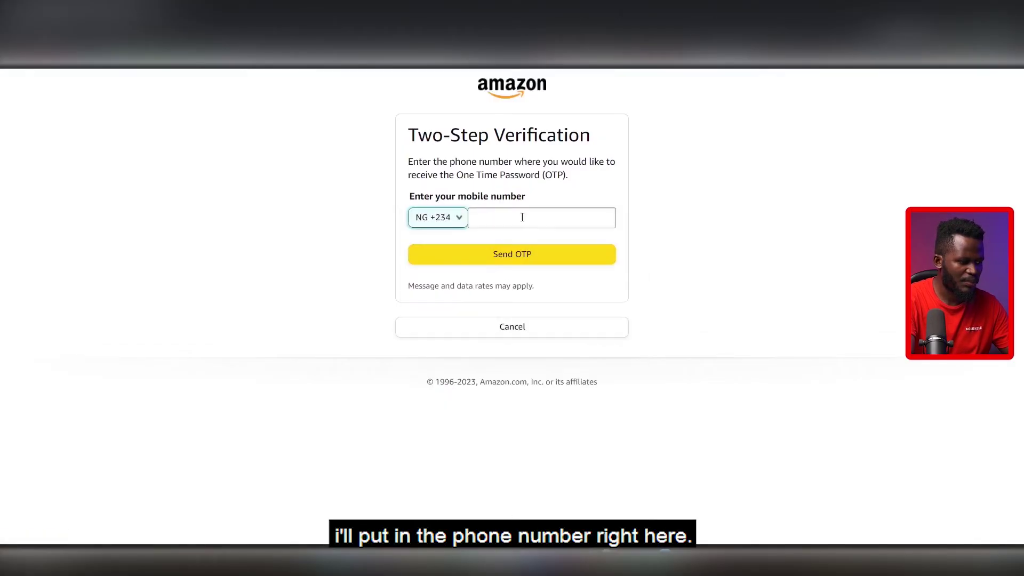
click(525, 223)
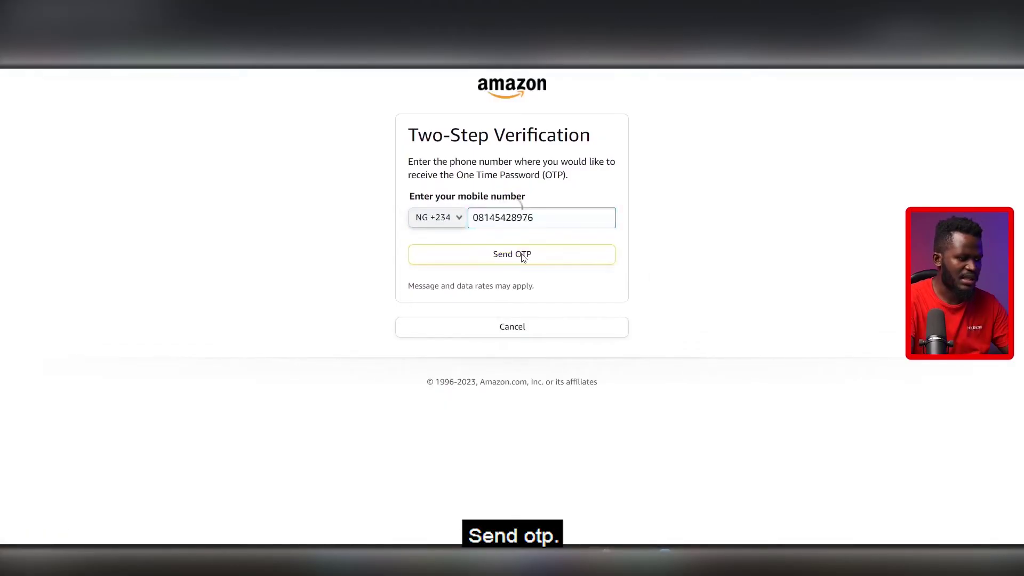
click(521, 257)
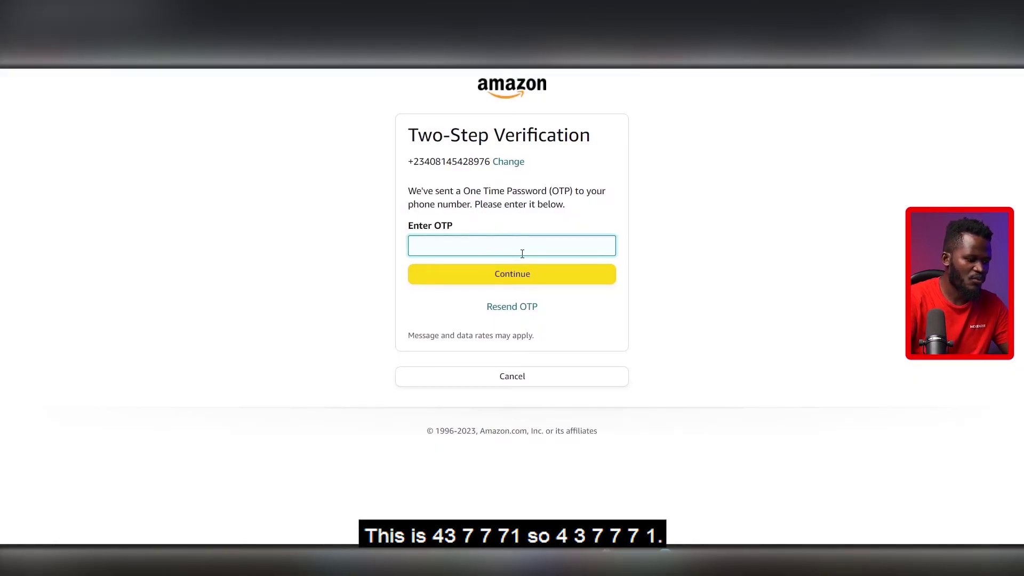
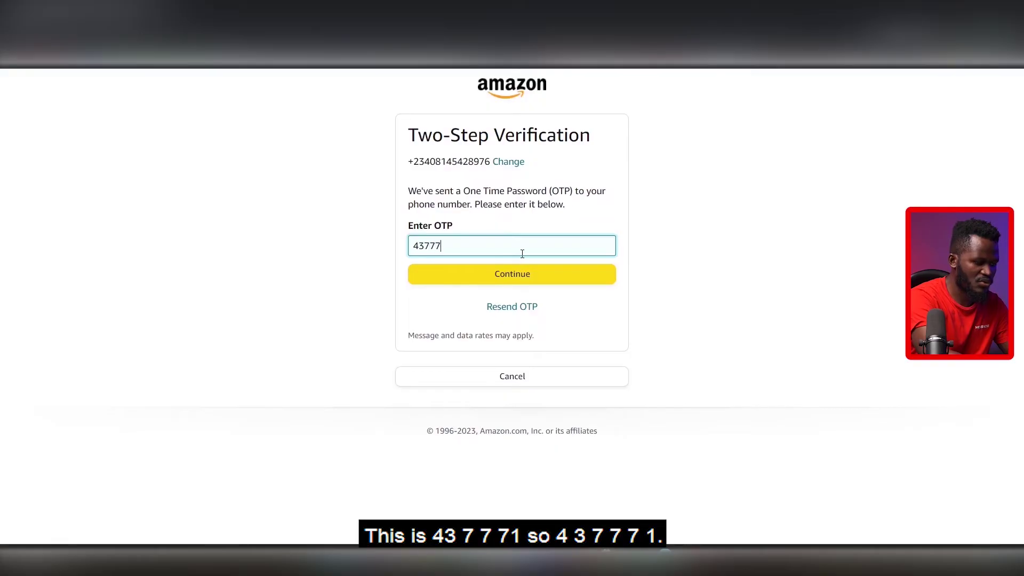
click(528, 275)
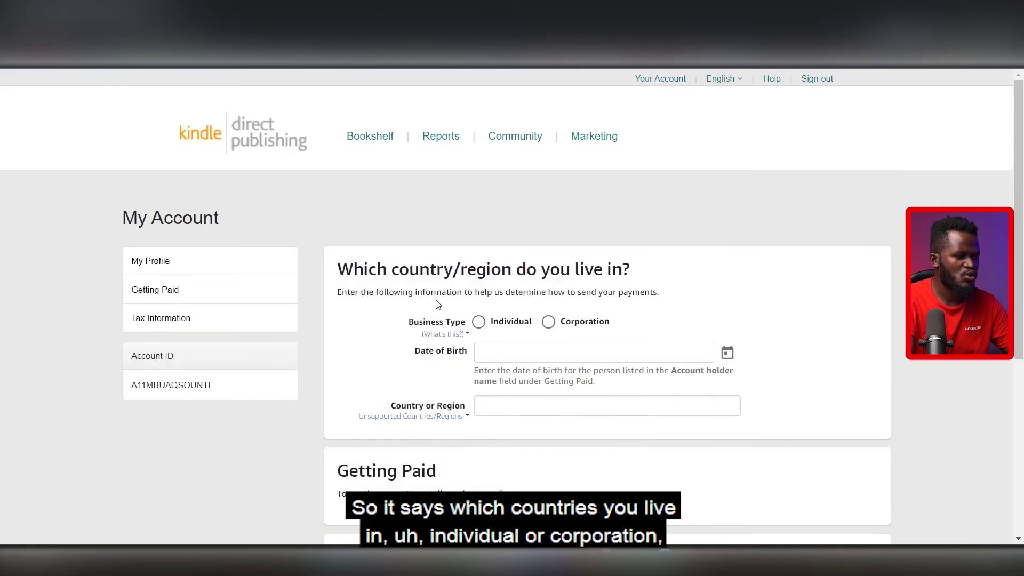
Step: Set the business type to Individual and the date of birth to 01/01/2000
click(478, 322)
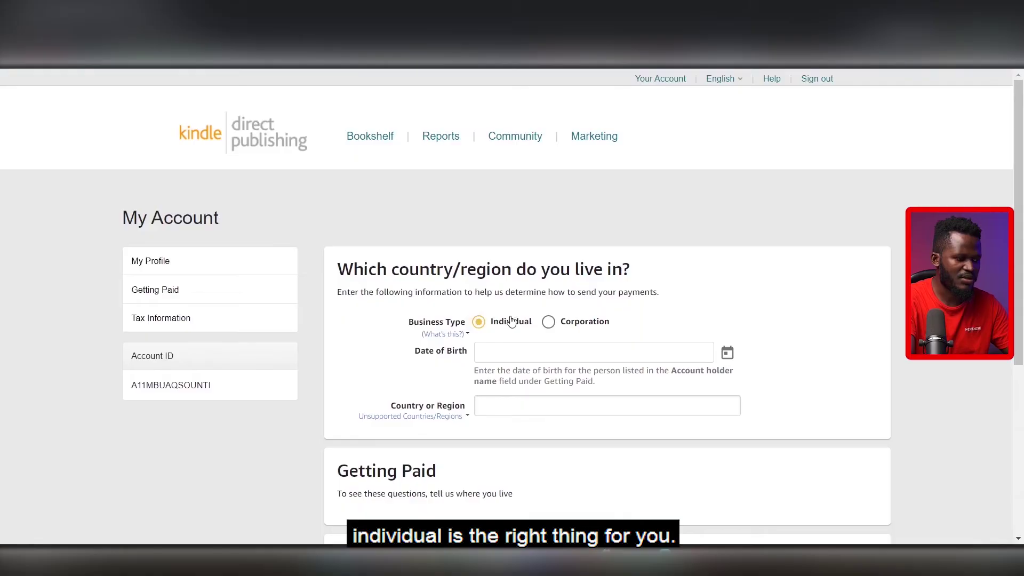
scroll(551, 226, down, 3)
click(551, 226)
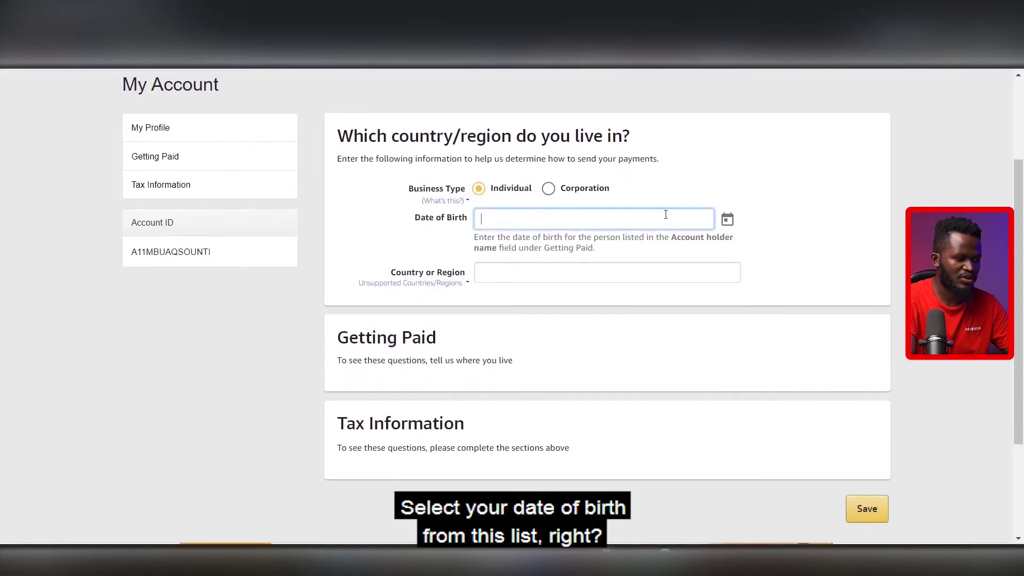
click(734, 221)
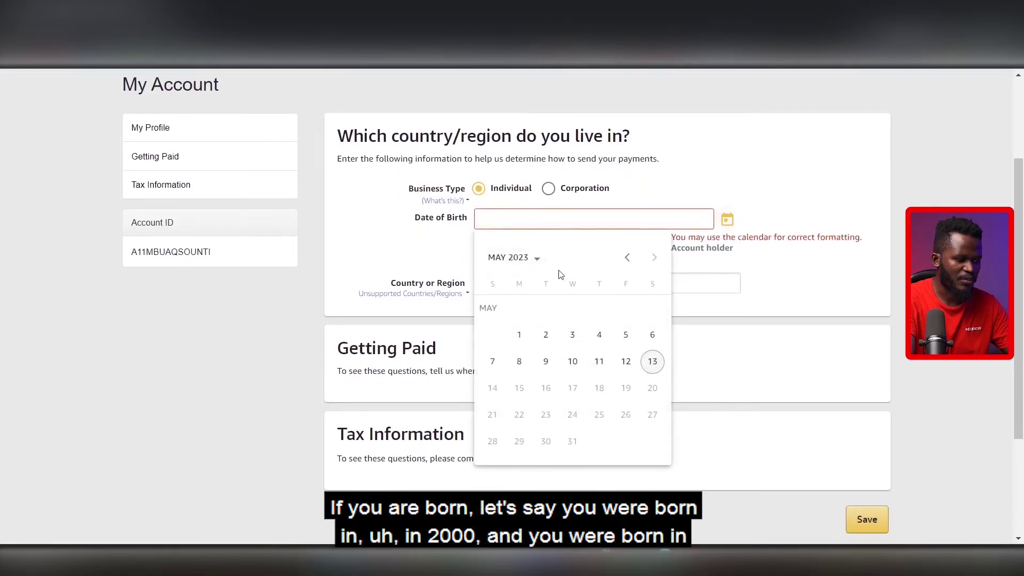
click(533, 257)
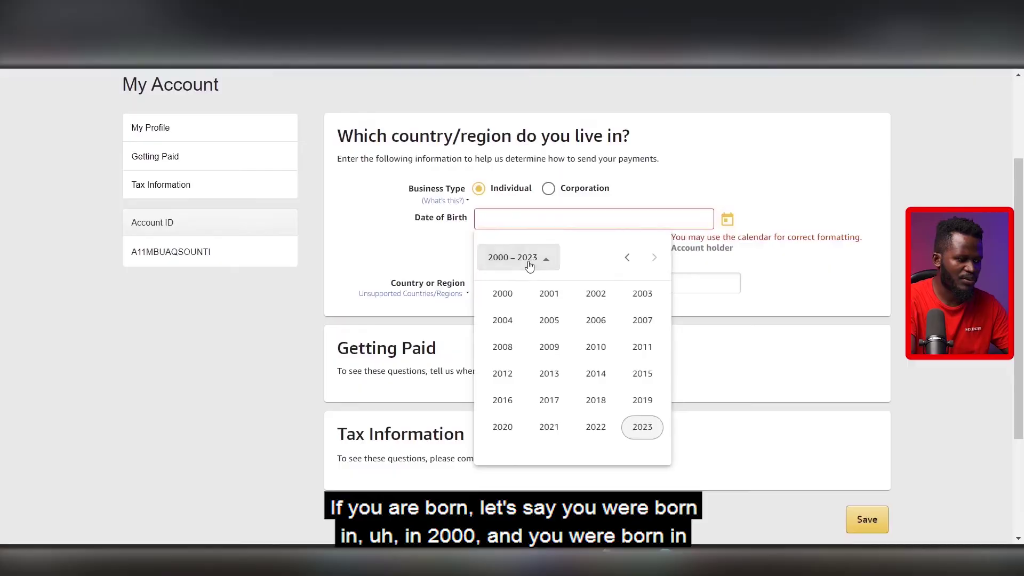
click(507, 297)
click(504, 322)
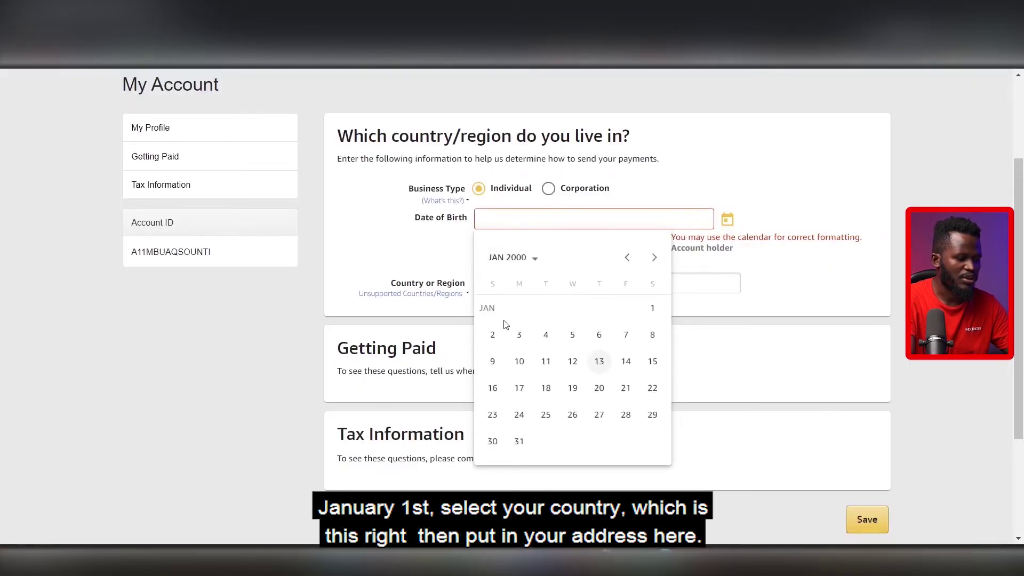
click(652, 308)
Step: Set the country of residence to Nigeria and move to the legal name field
click(595, 271)
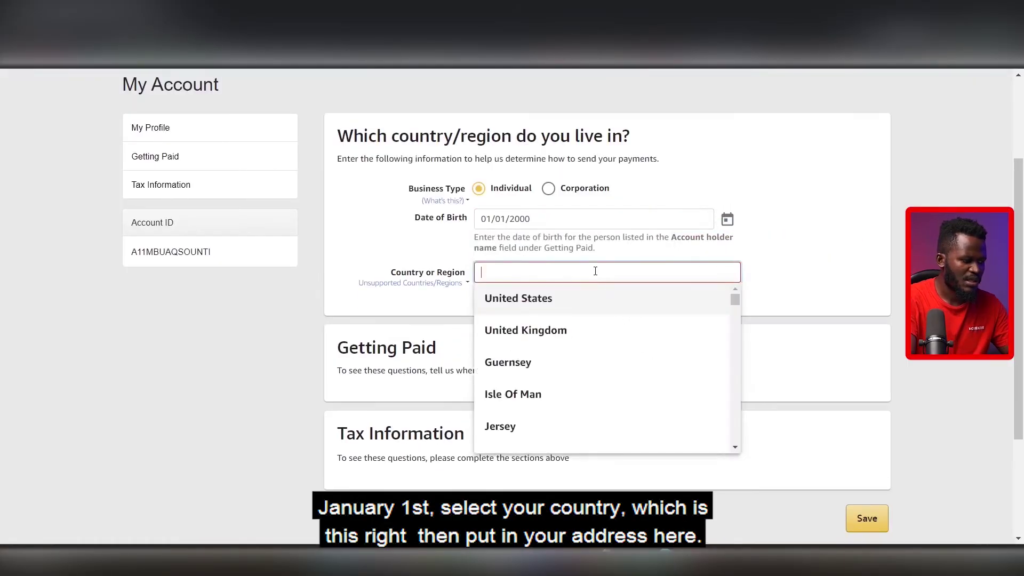
text(Nigeria)
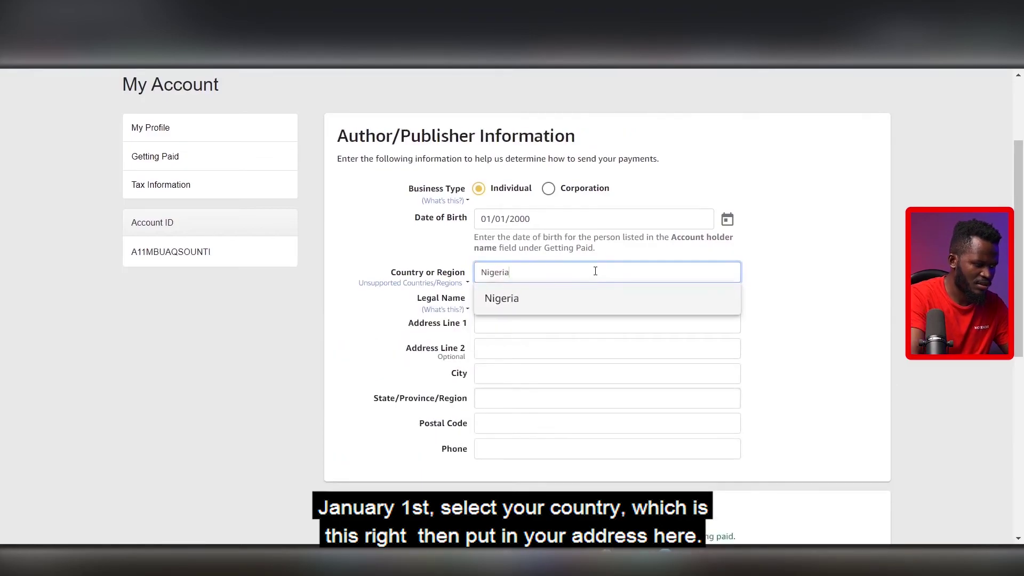
click(589, 299)
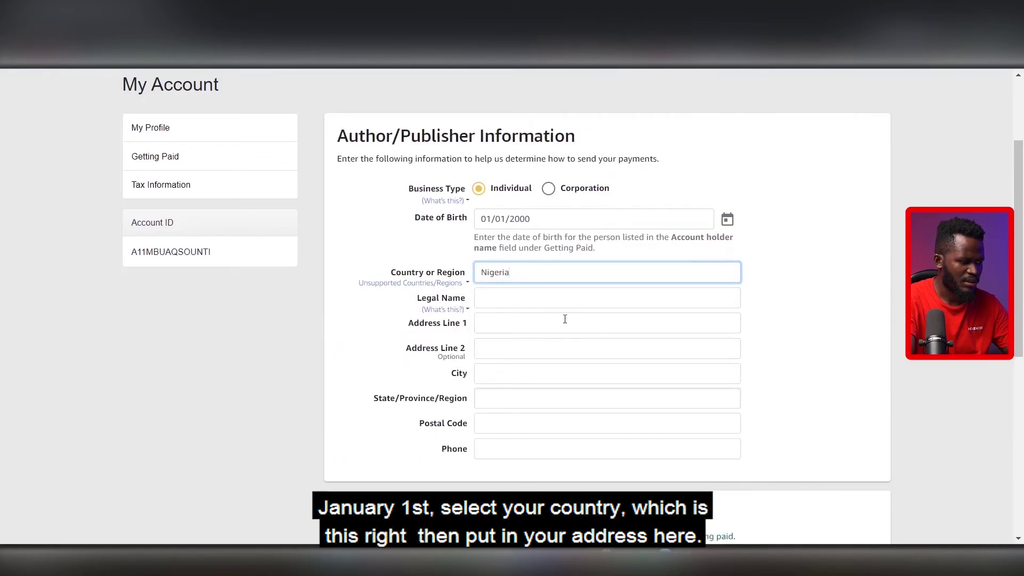
click(539, 300)
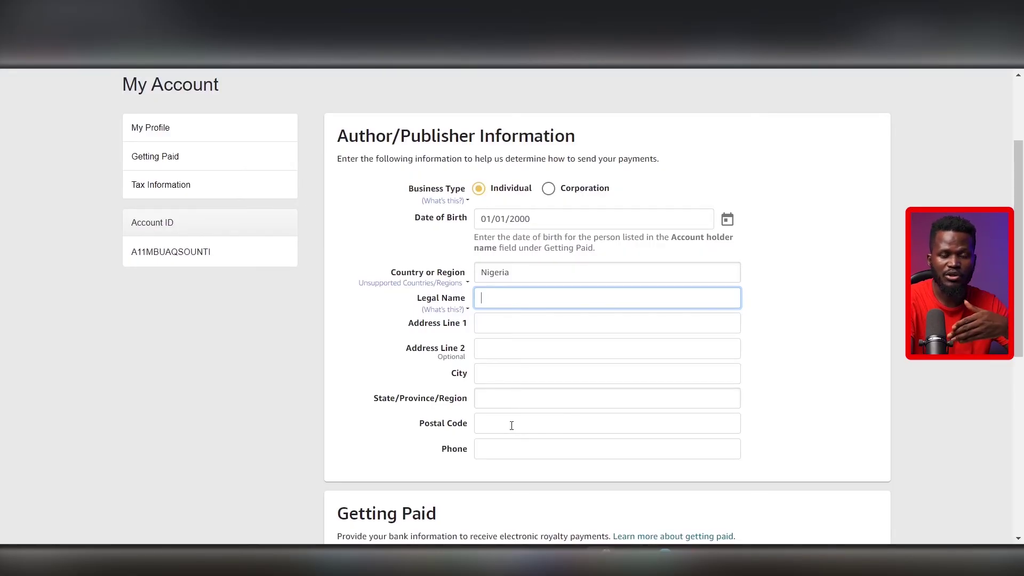
scroll(522, 416, down, 1)
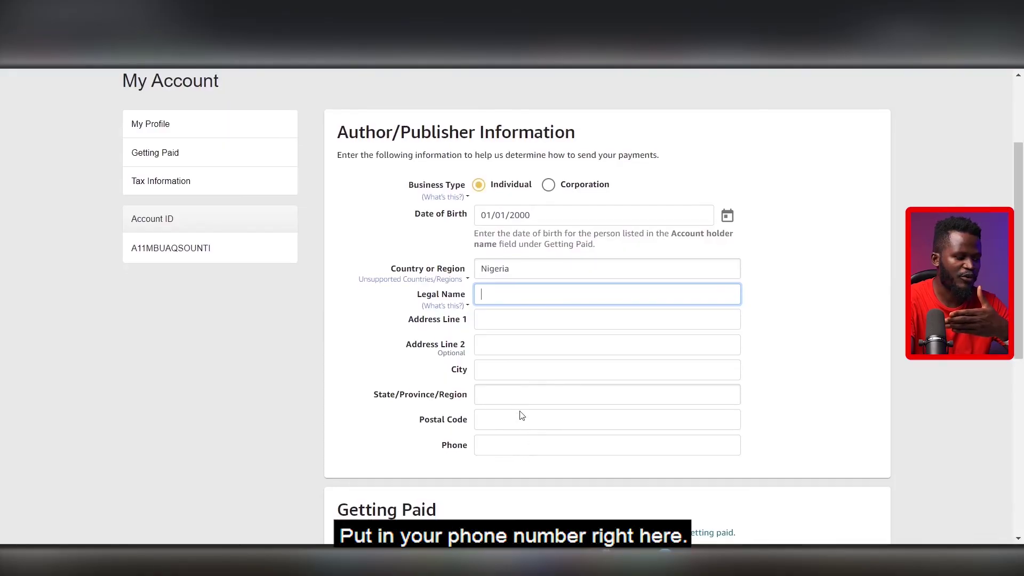
Step: Set the Getting Paid bank location to United States and click into the bank detail fields
scroll(521, 415, down, 5)
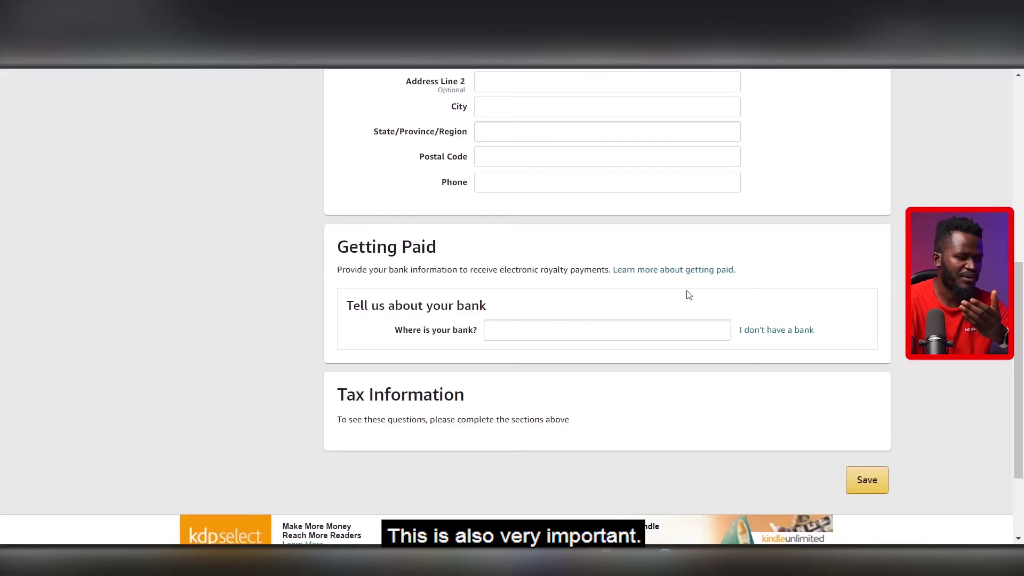
click(570, 335)
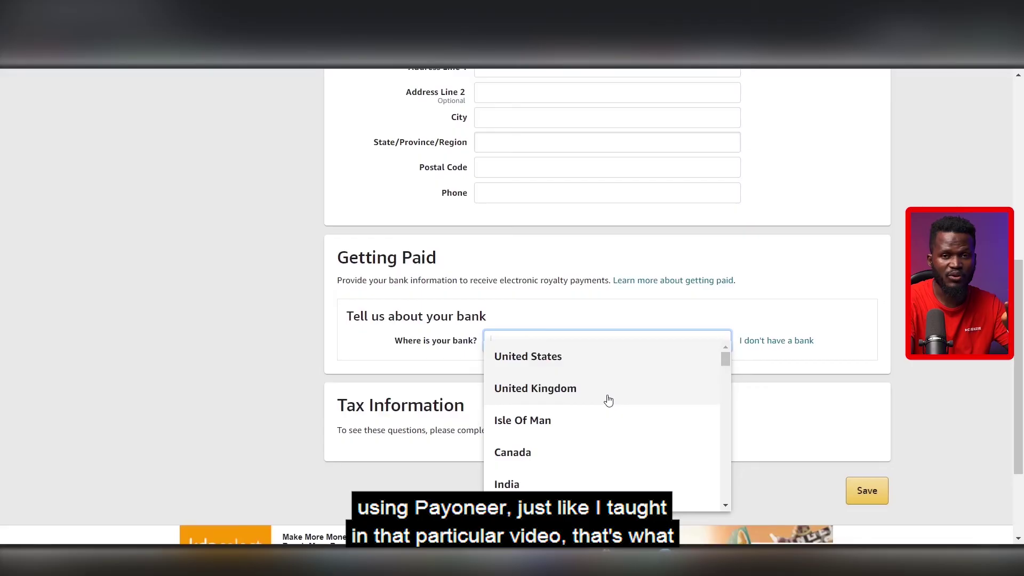
click(552, 357)
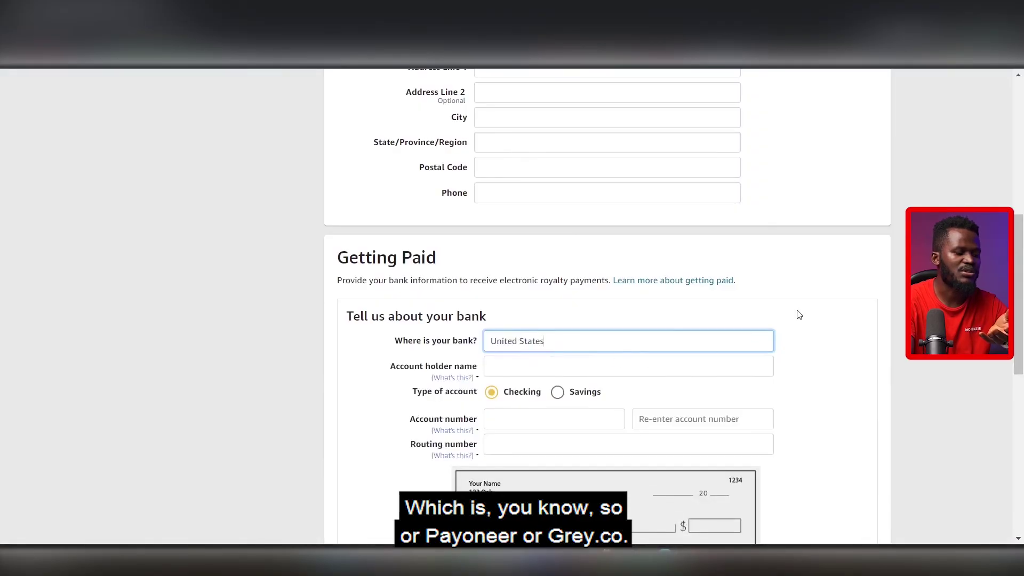
scroll(667, 313, down, 2)
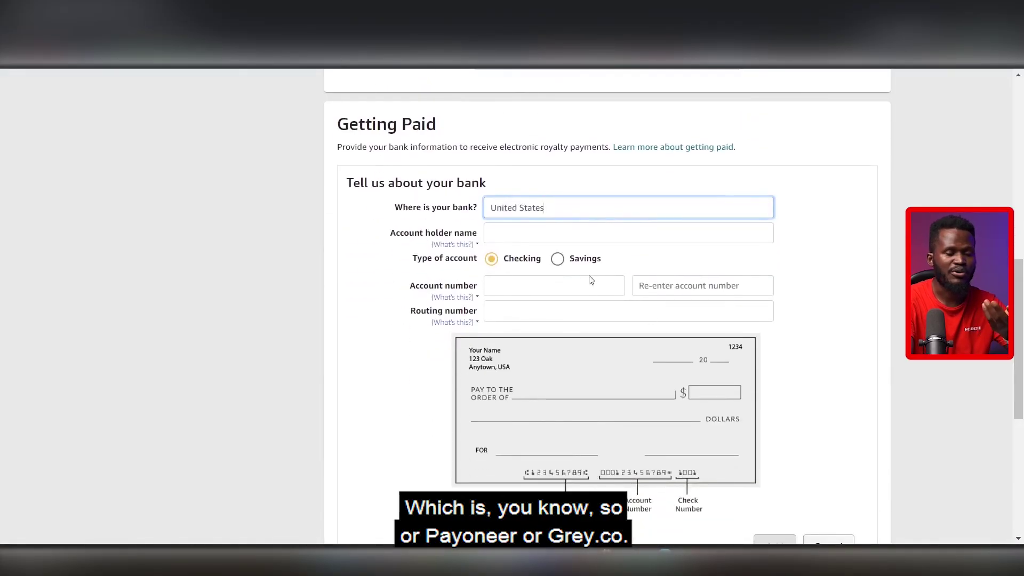
click(519, 286)
click(675, 285)
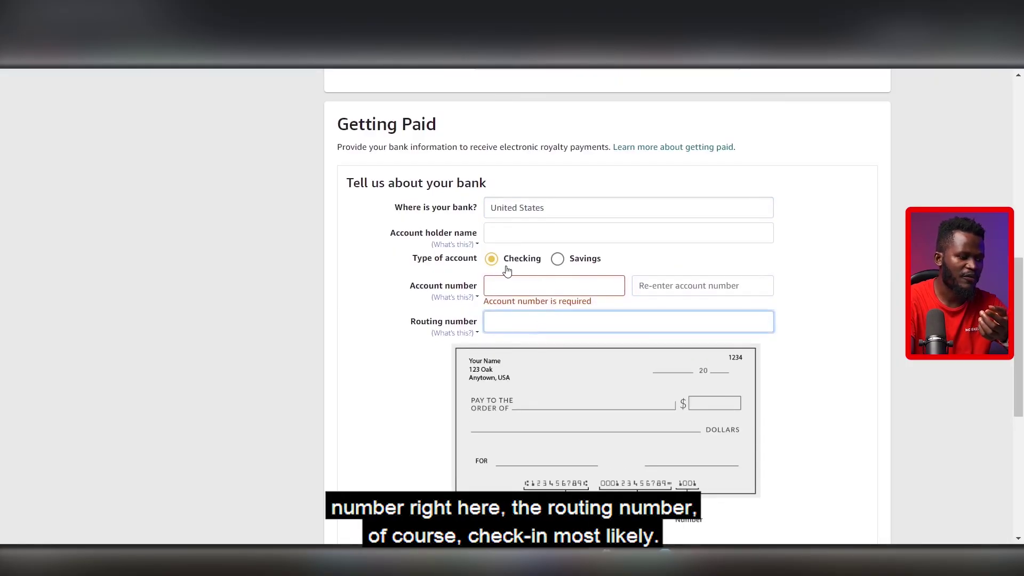
click(765, 240)
scroll(714, 325, down, 3)
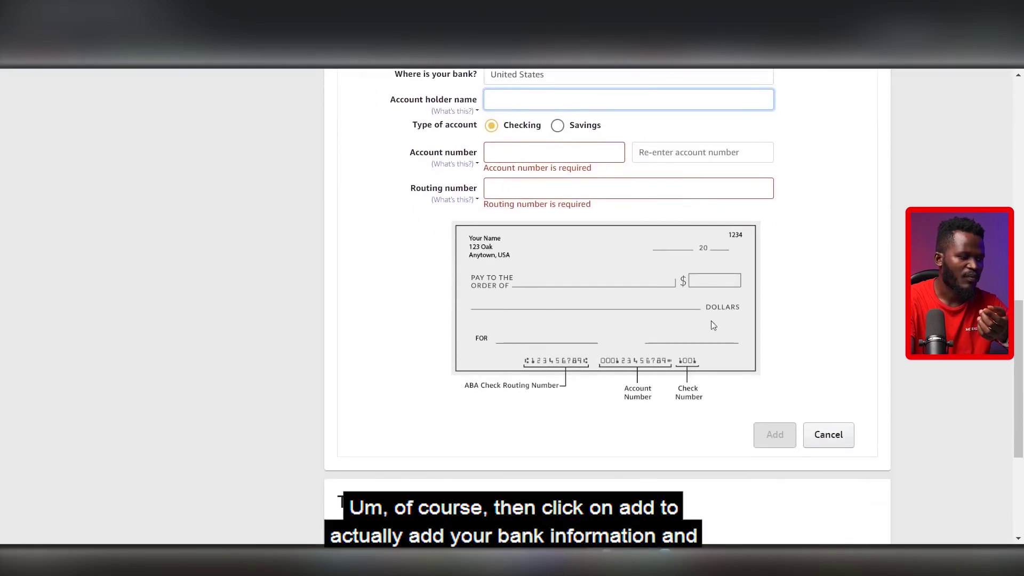